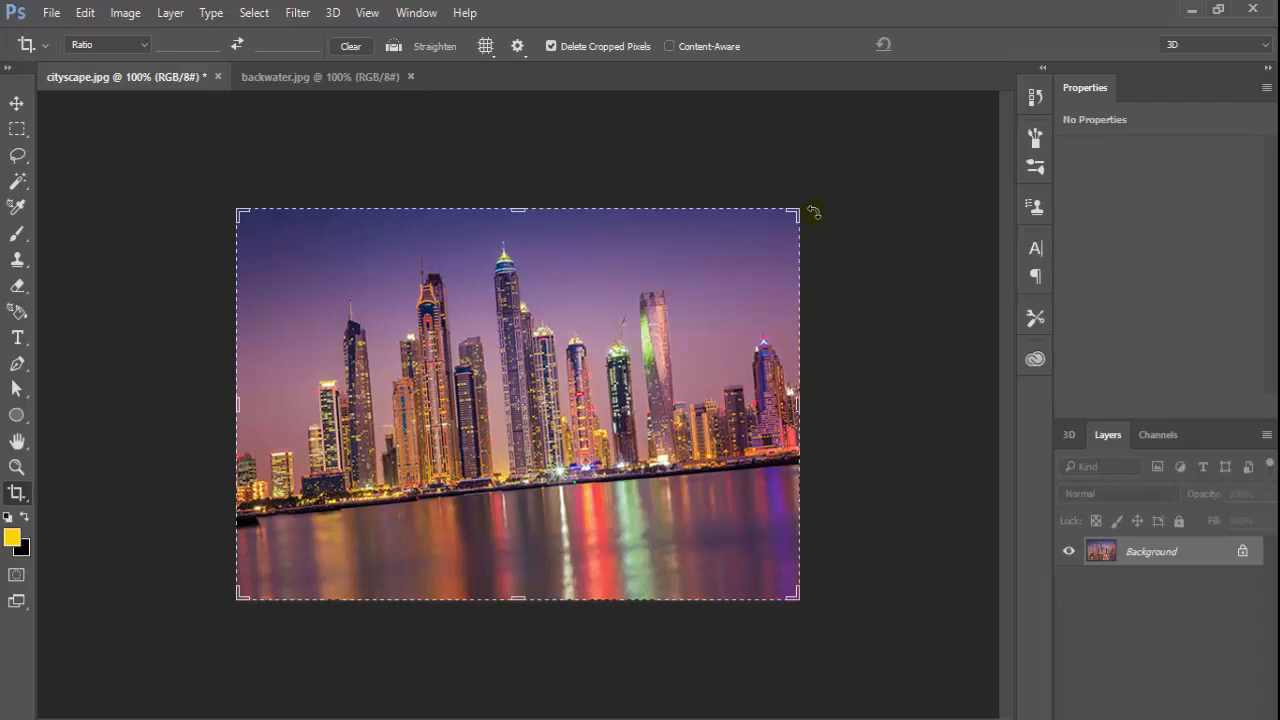
Try straightening the cityscape with a crop rotation of about 5.5° and Content-Aware off, and undo the applied crop
left_click_drag(814, 212, 827, 242)
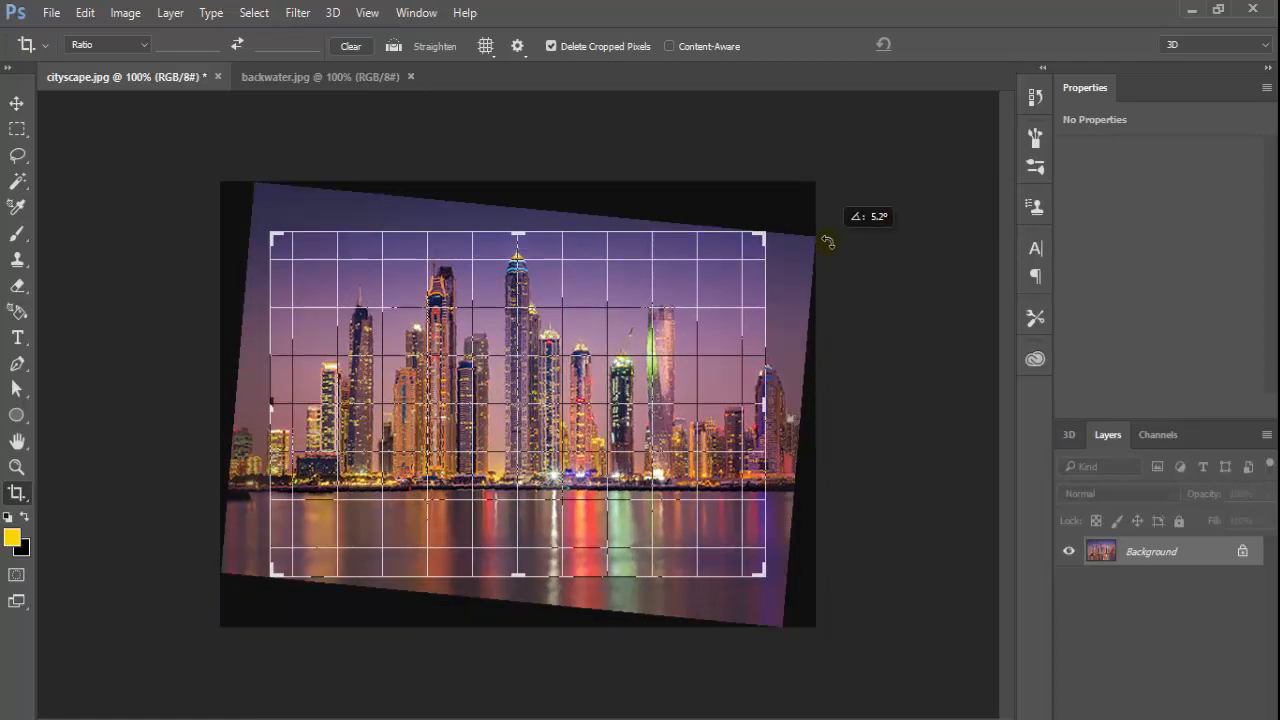
left_click_drag(827, 242, 828, 245)
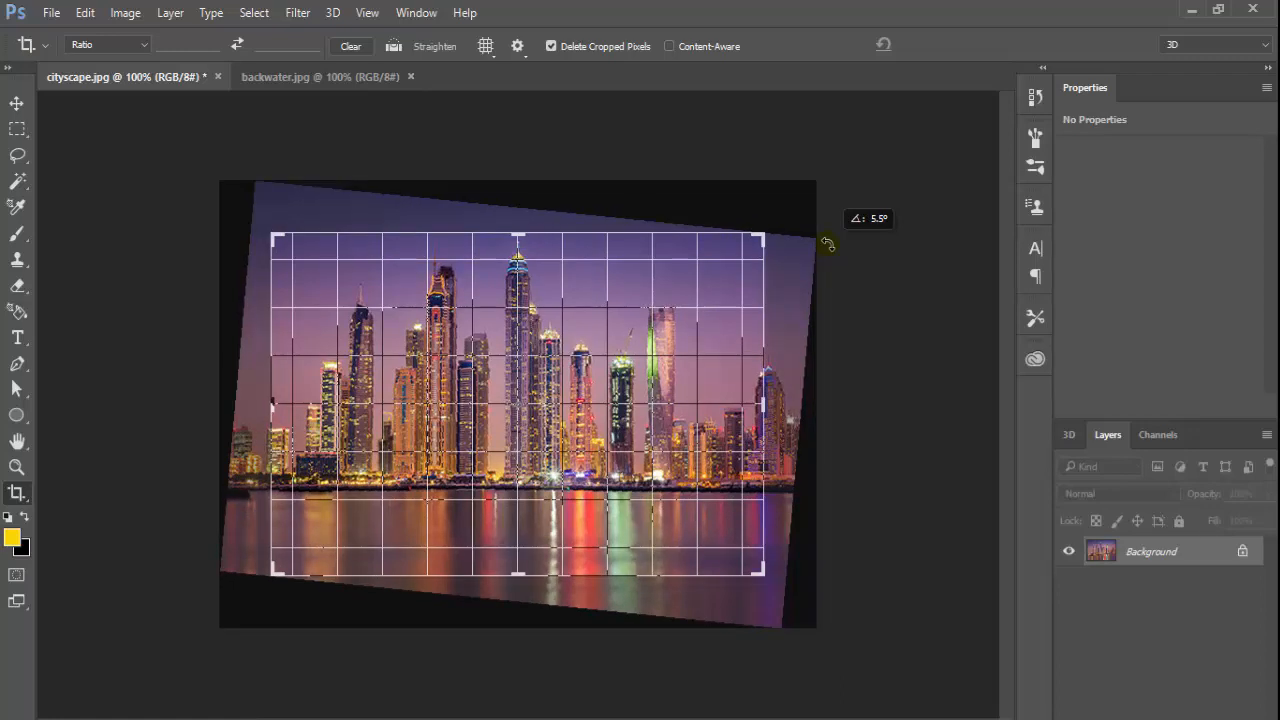
left_click_drag(827, 243, 828, 245)
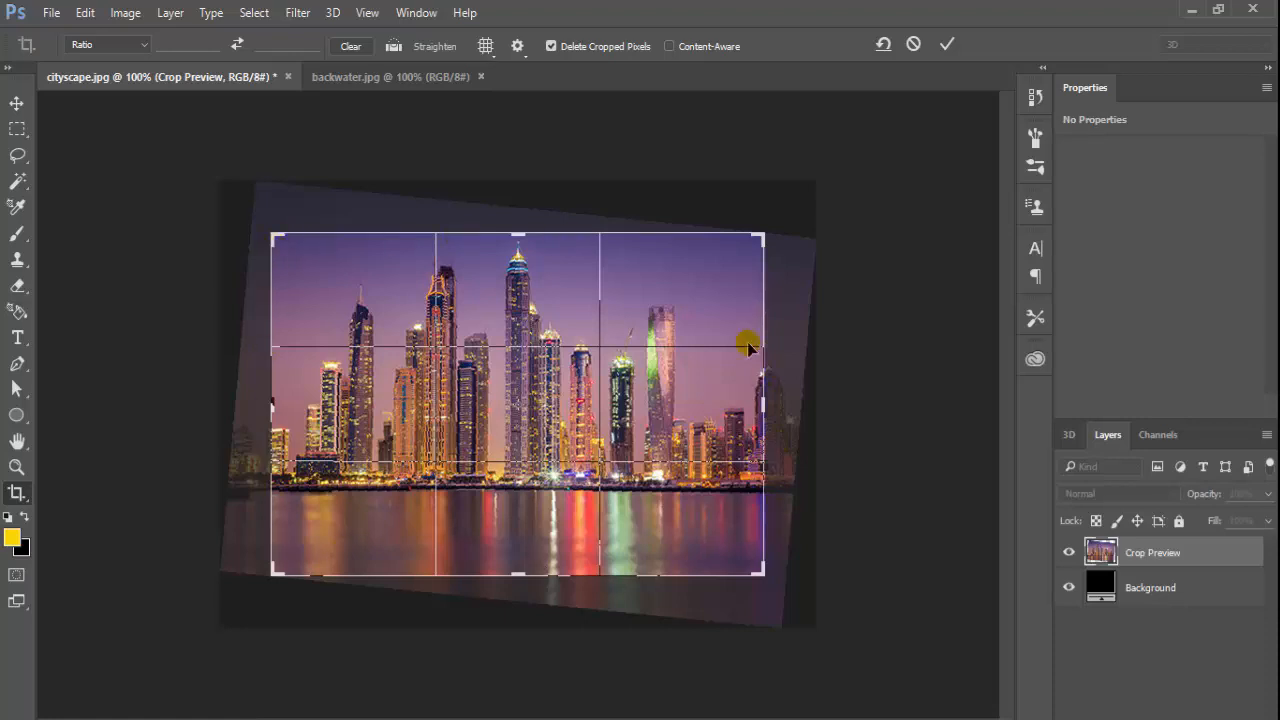
left_click(946, 46)
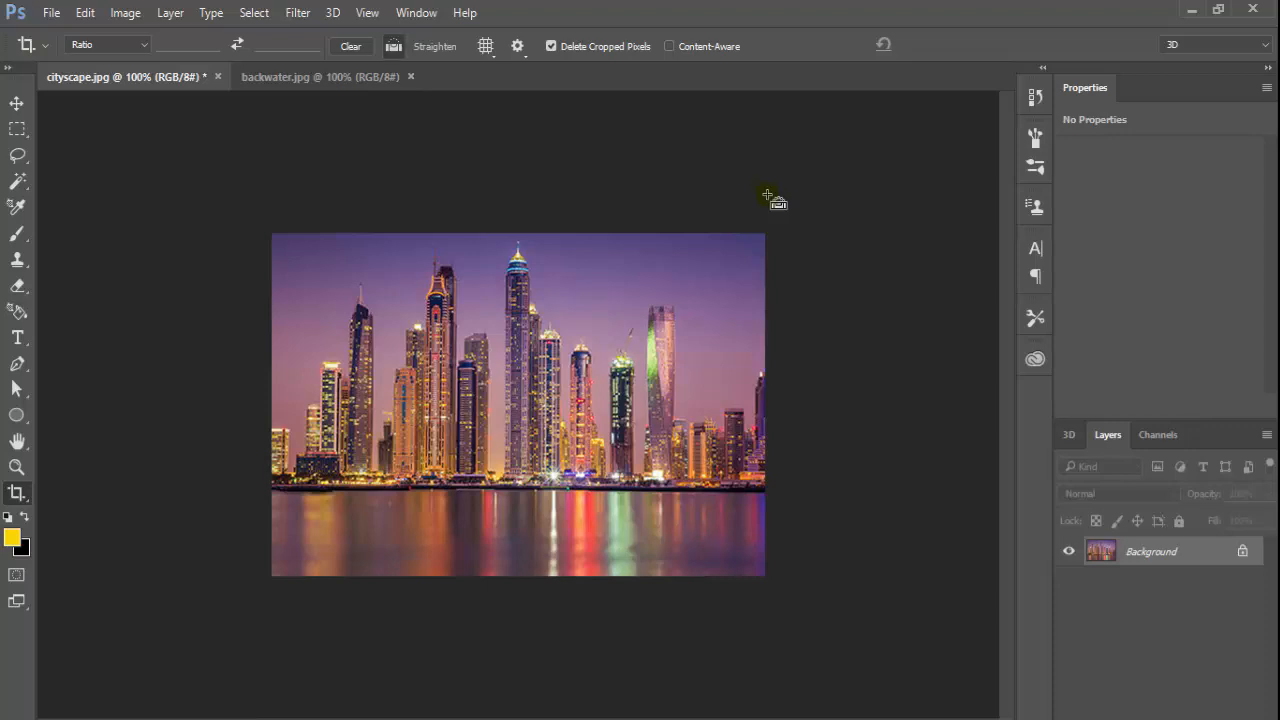
key("ctrl+z")
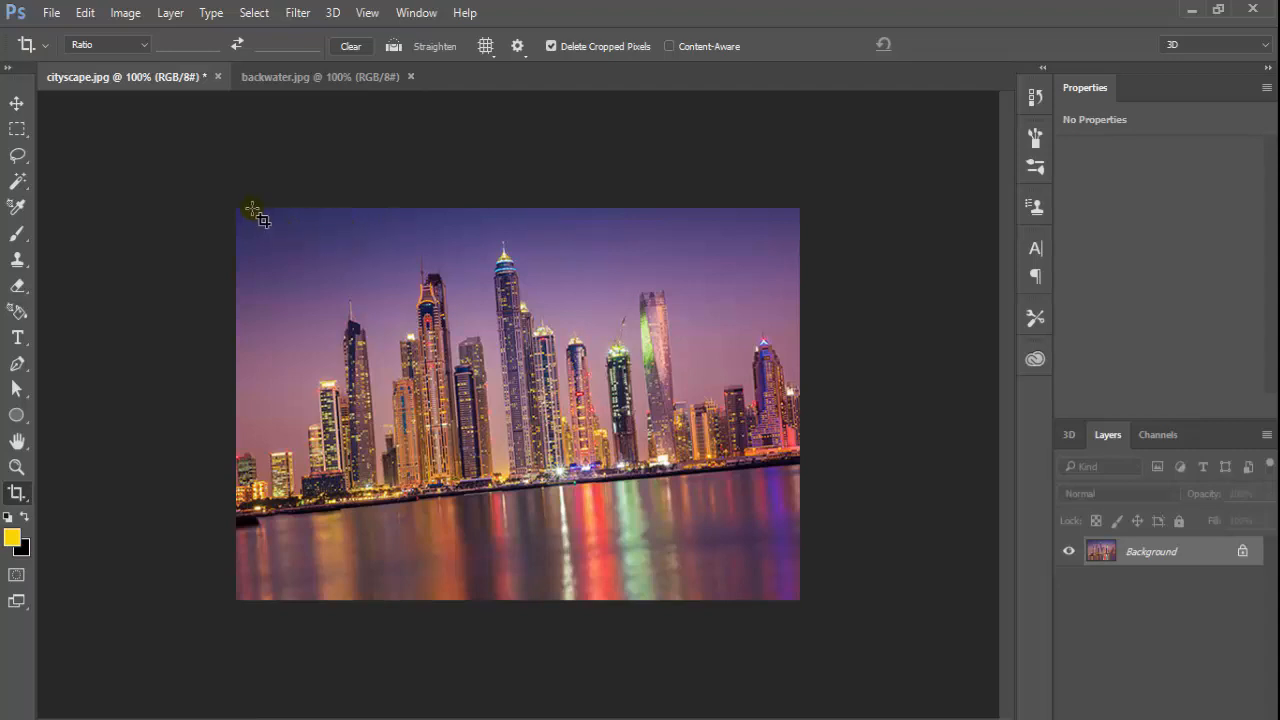
Try a full-image Content-Aware crop of the cityscape rotated about 5.4° to level the horizon, and undo it
left_click_drag(238, 210, 911, 631)
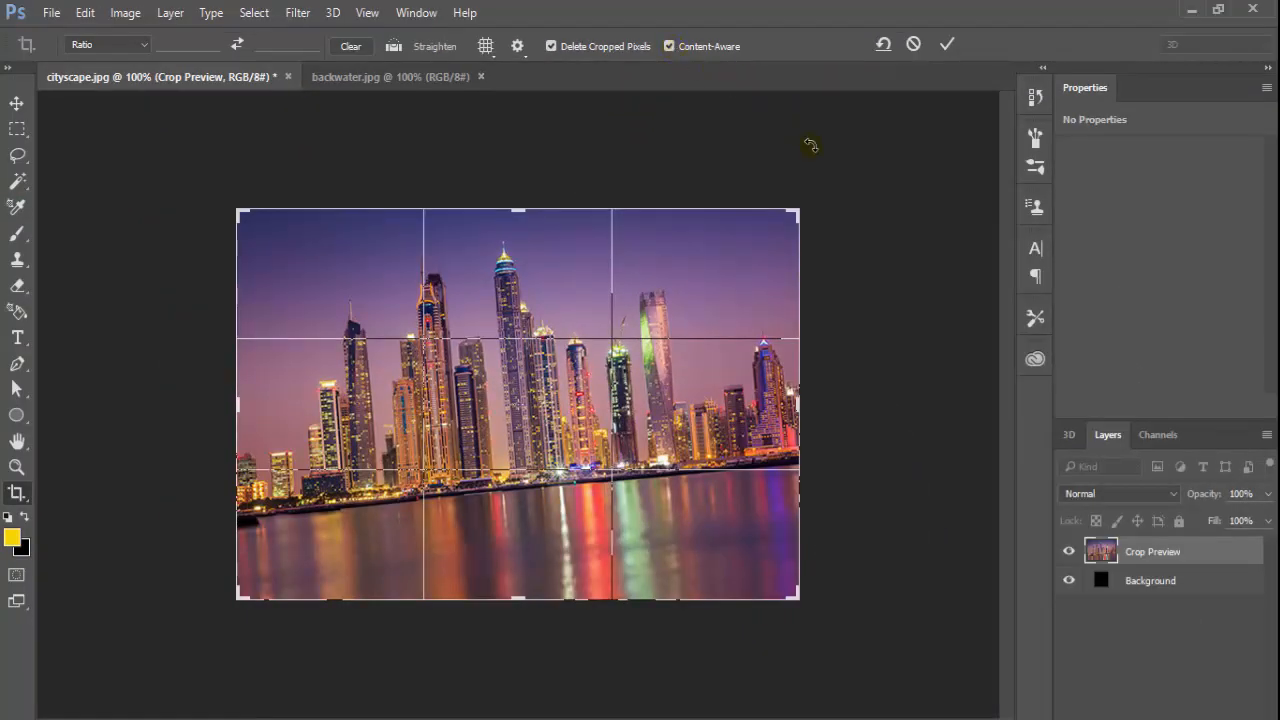
left_click_drag(809, 191, 829, 221)
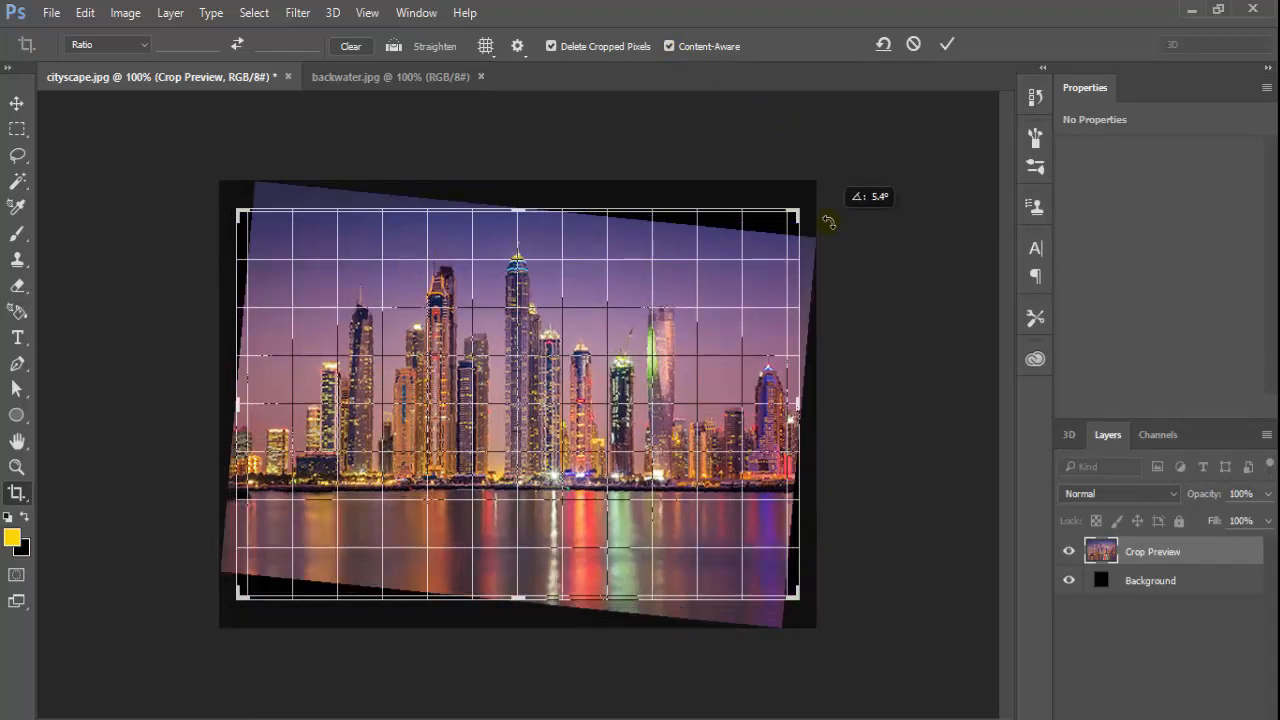
left_click_drag(829, 221, 823, 214)
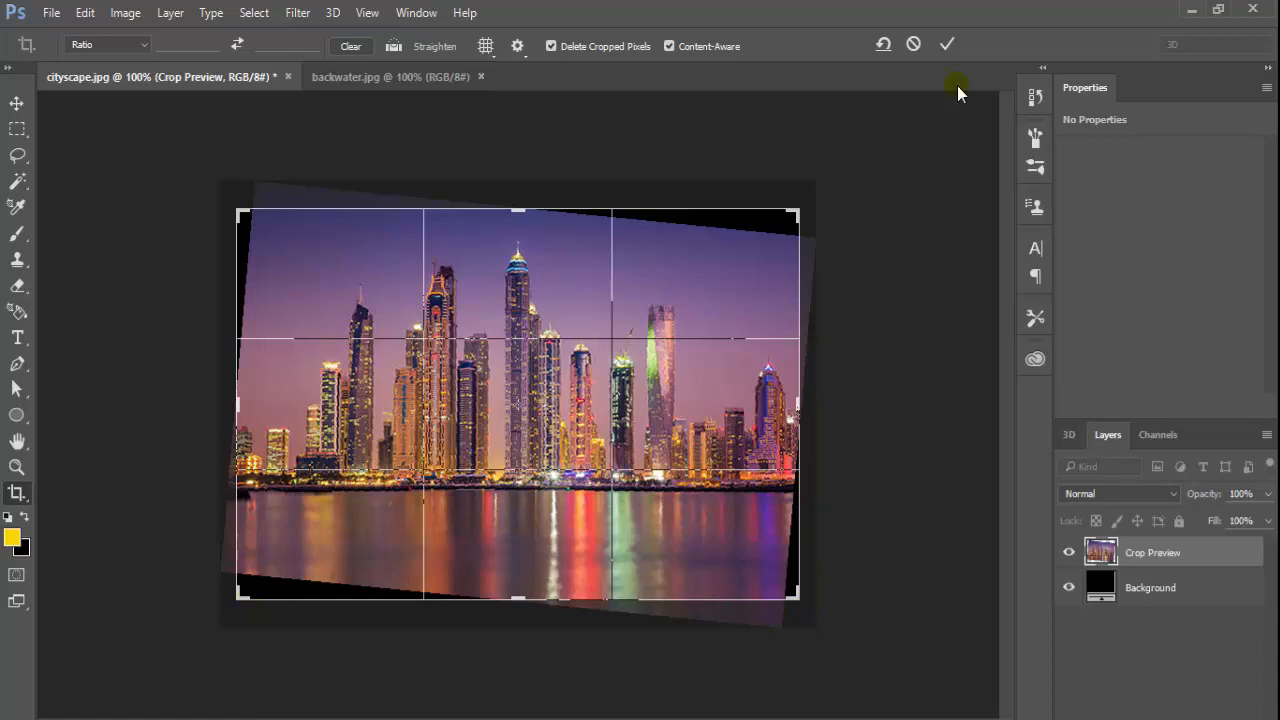
left_click(946, 45)
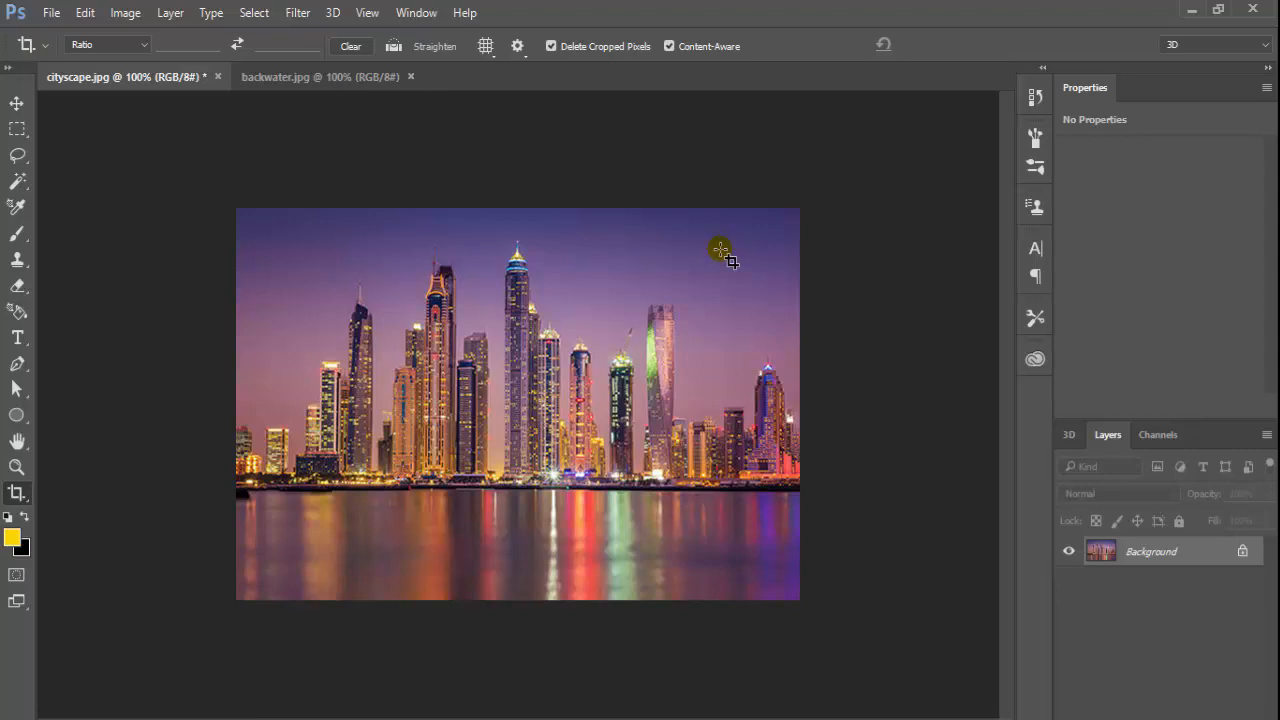
key("ctrl+z")
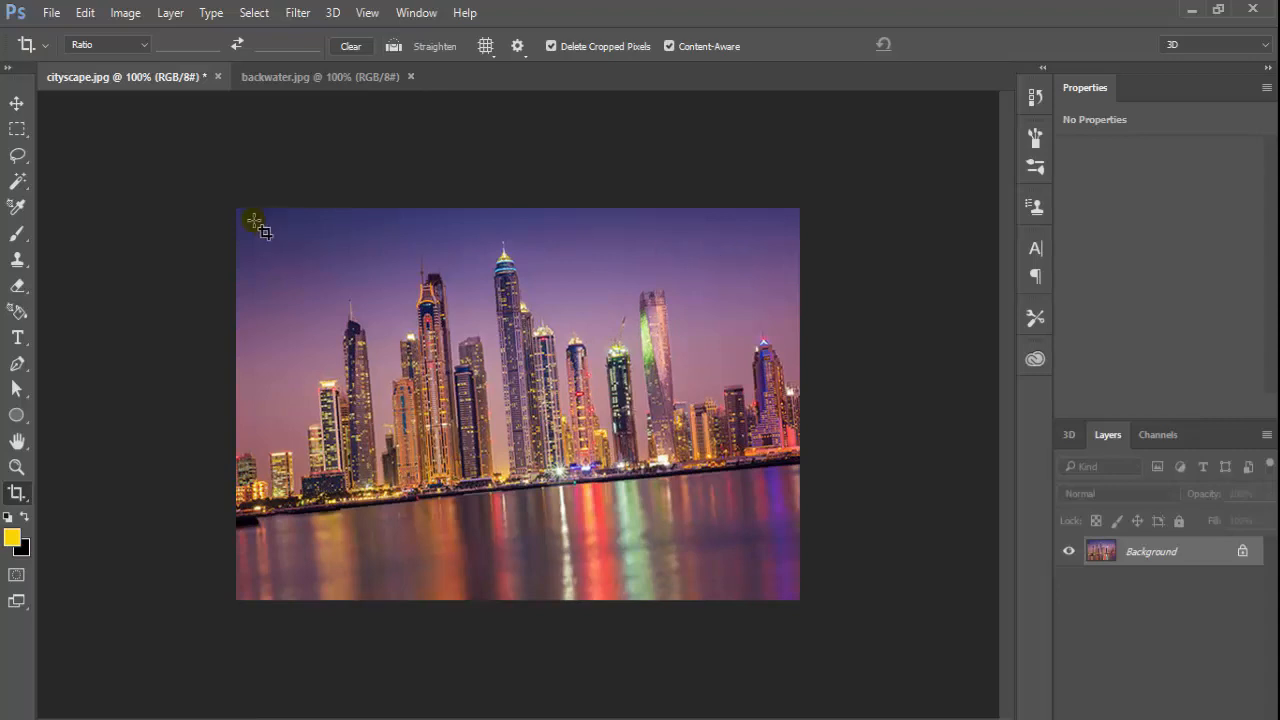
Level the cityscape's horizon with a Content-Aware crop whose frame is enlarged to enclose the whole rotated image, and apply it
left_click_drag(229, 200, 849, 649)
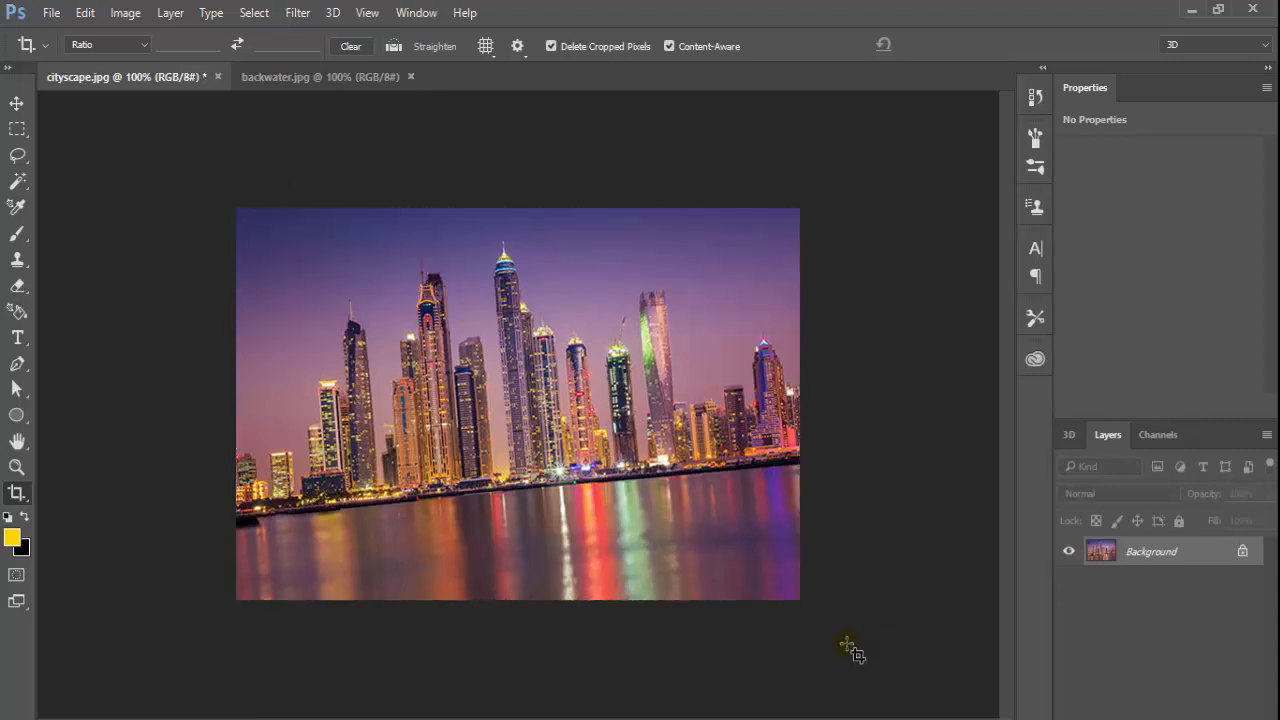
left_click_drag(815, 202, 834, 231)
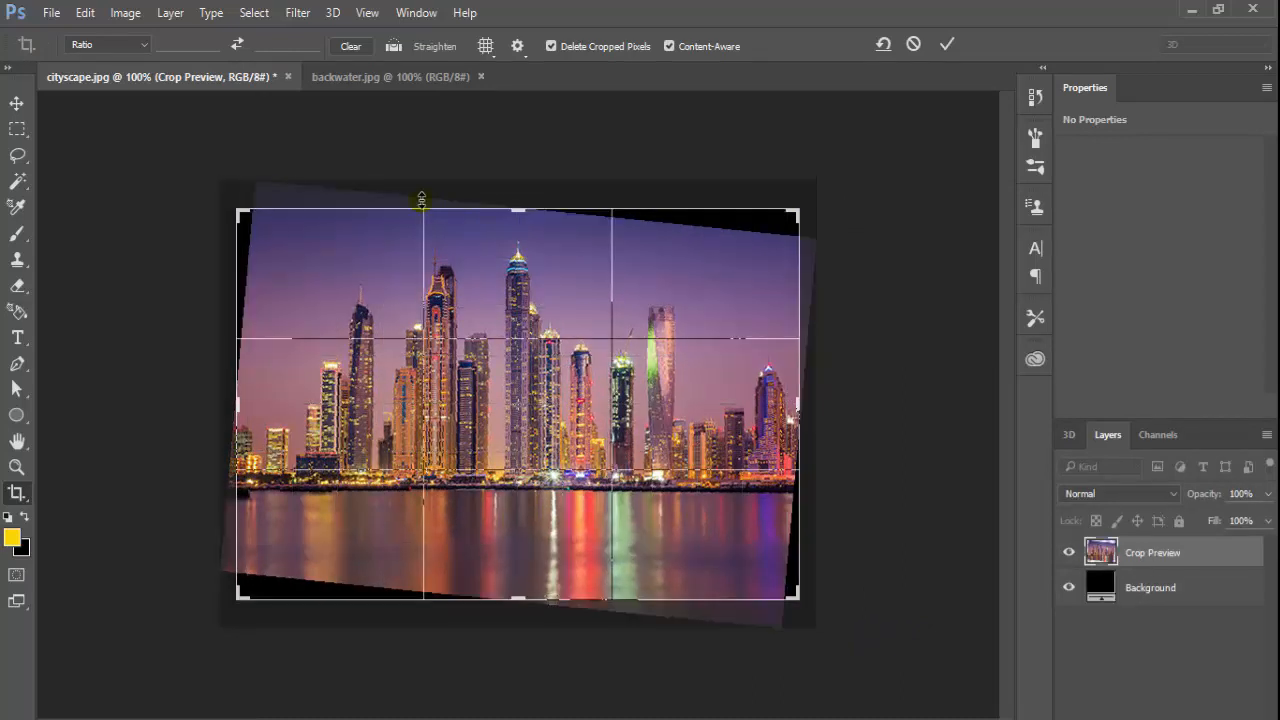
left_click_drag(238, 213, 230, 198)
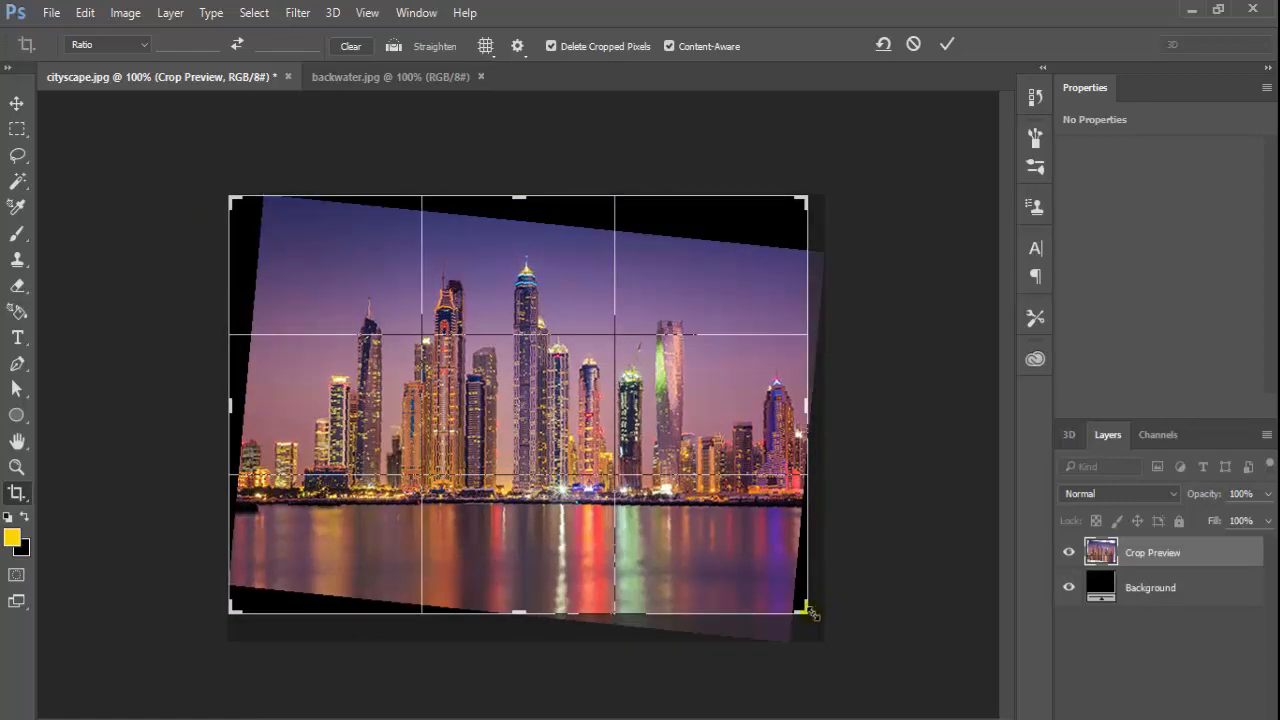
left_click_drag(806, 608, 810, 617)
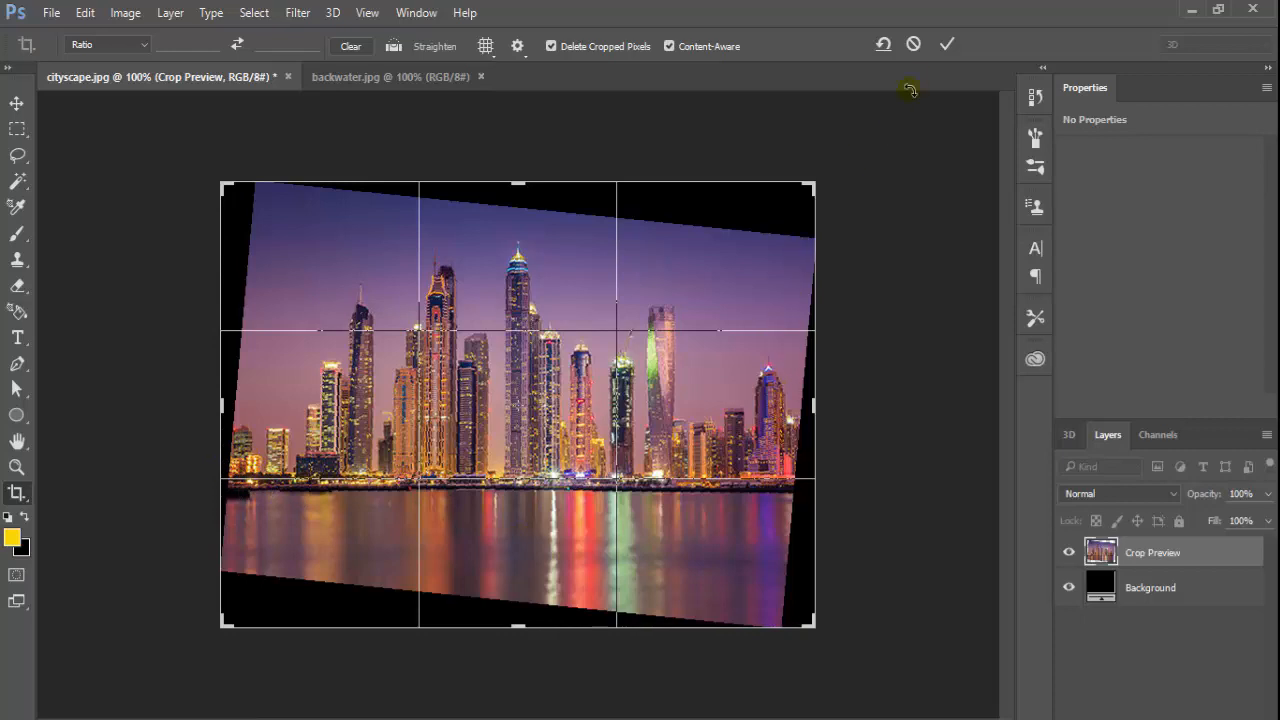
left_click(943, 50)
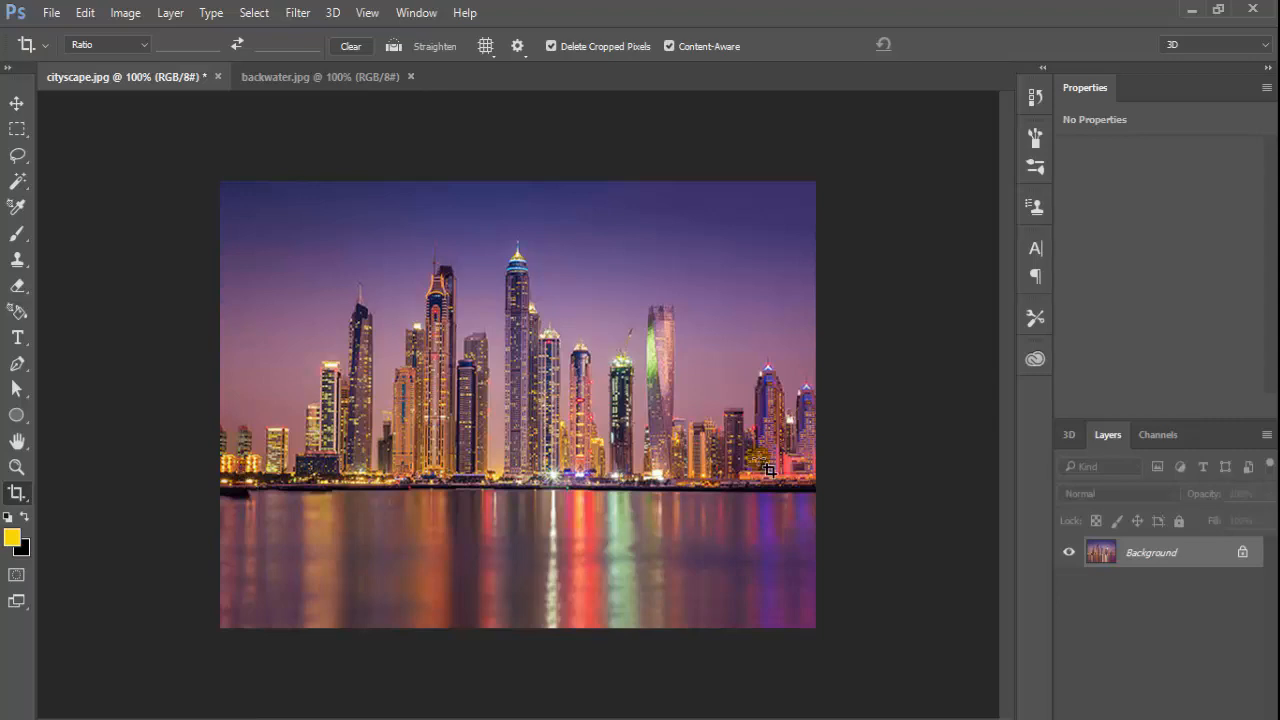
Switch to the backwater.jpg image
left_click(319, 82)
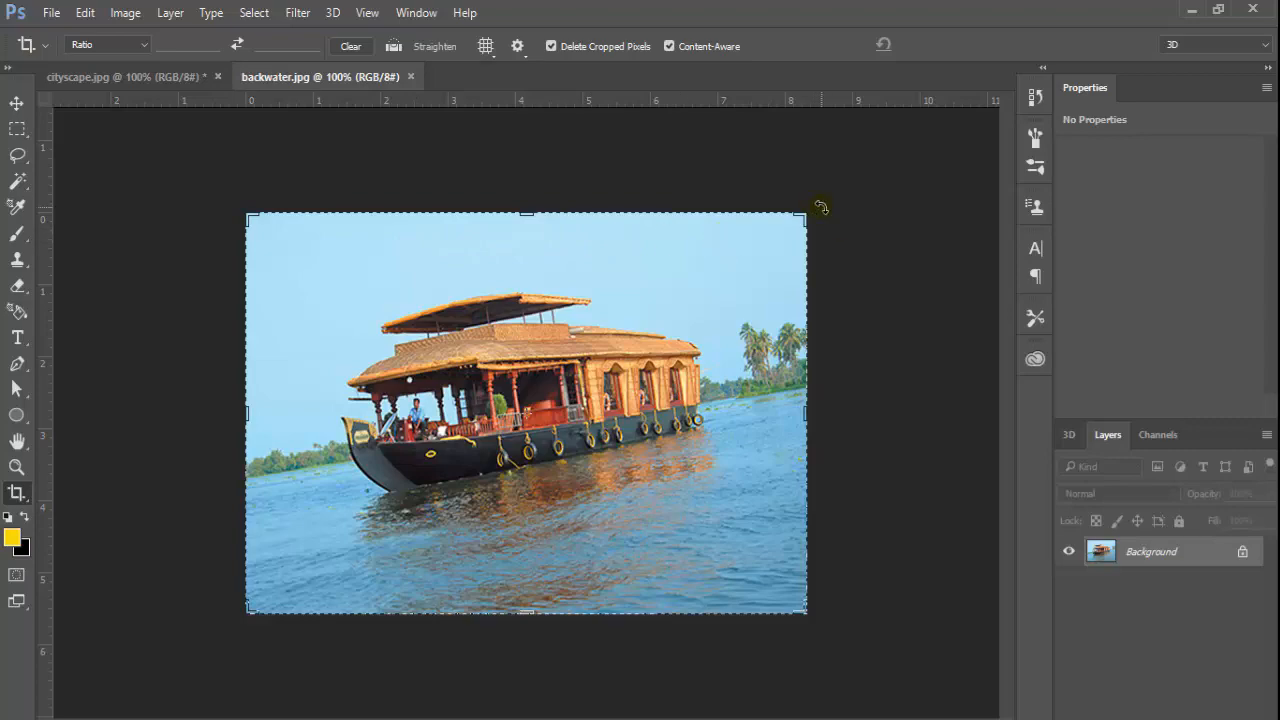
Try leveling the houseboat photo with a rotated crop and Content-Aware turned off, and undo the applied crop
left_click_drag(823, 209, 844, 257)
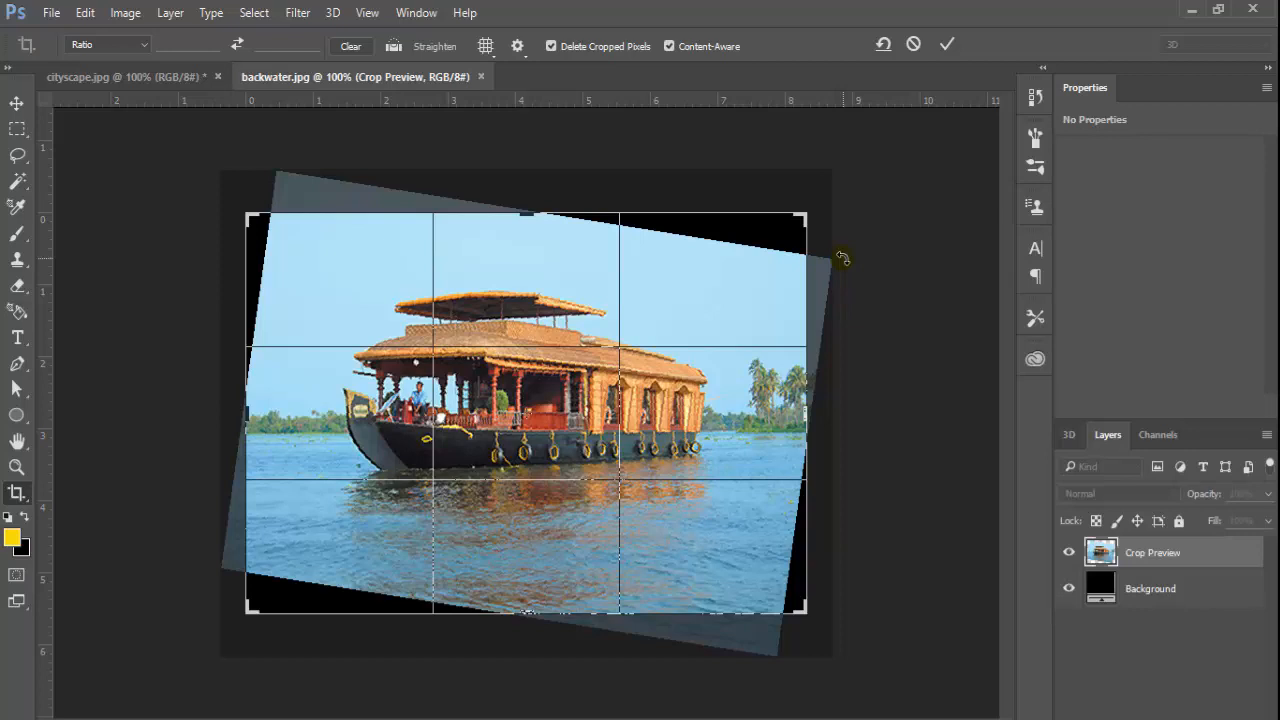
left_click(668, 46)
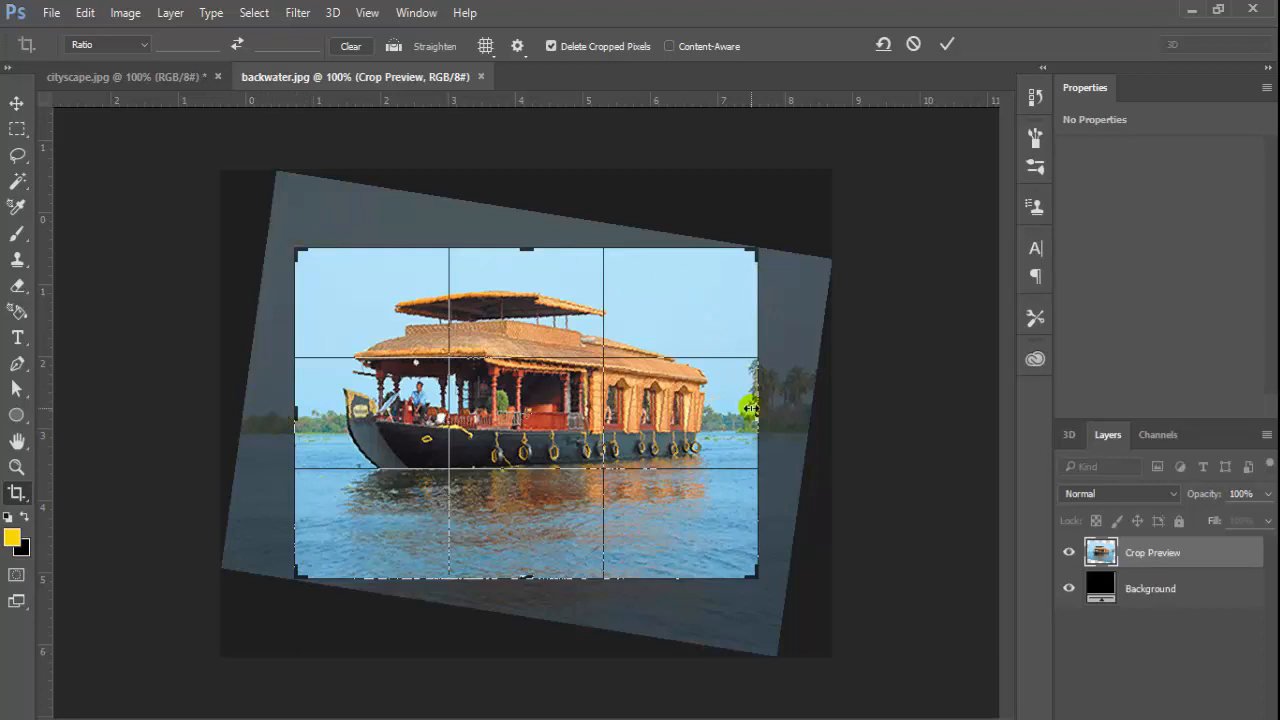
key("Return")
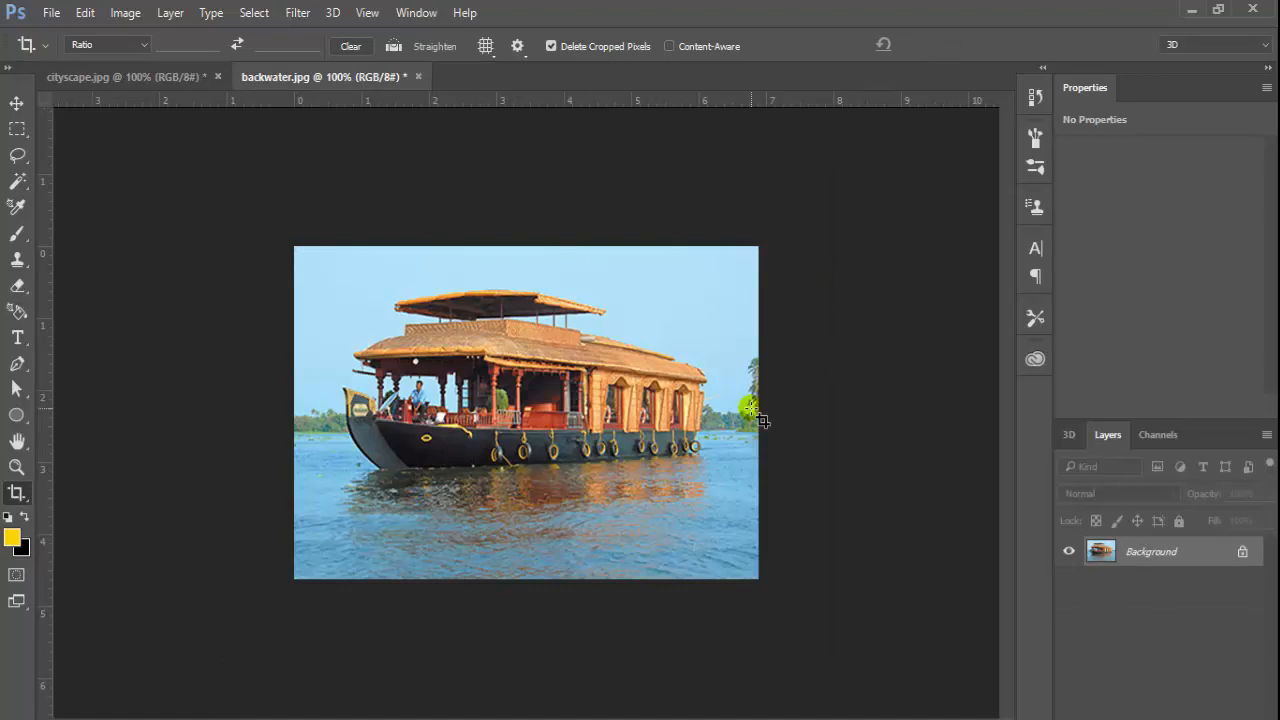
key("ctrl")
key("ctrl+z")
Try leveling the houseboat photo with a rotated full-image crop and Content-Aware turned on, and undo the applied crop
left_click_drag(247, 213, 923, 580)
left_click_drag(810, 206, 849, 259)
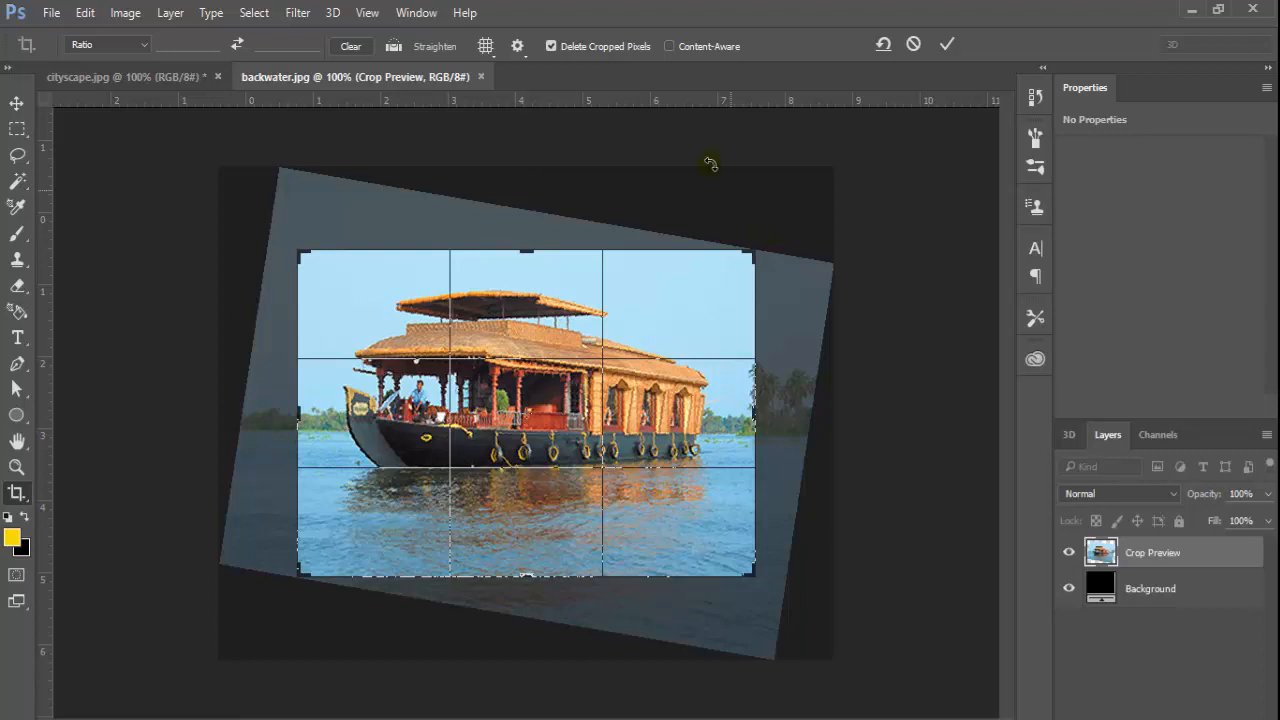
left_click(669, 46)
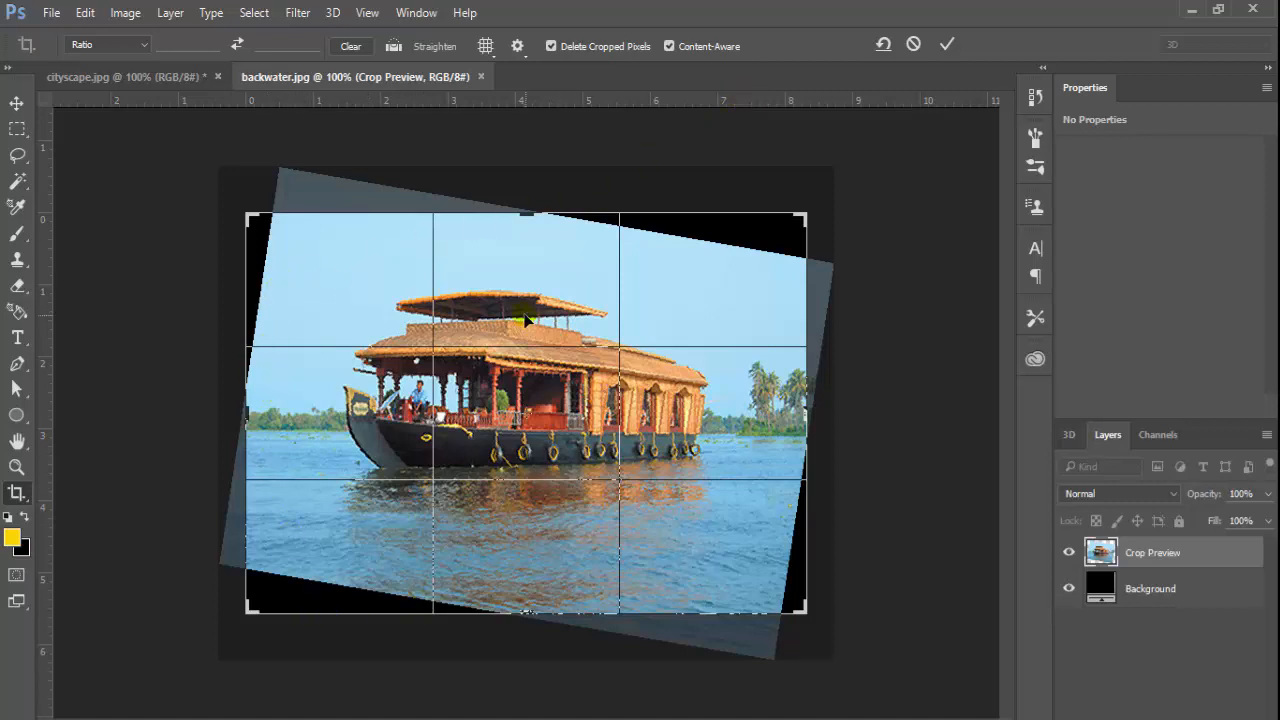
left_click(946, 45)
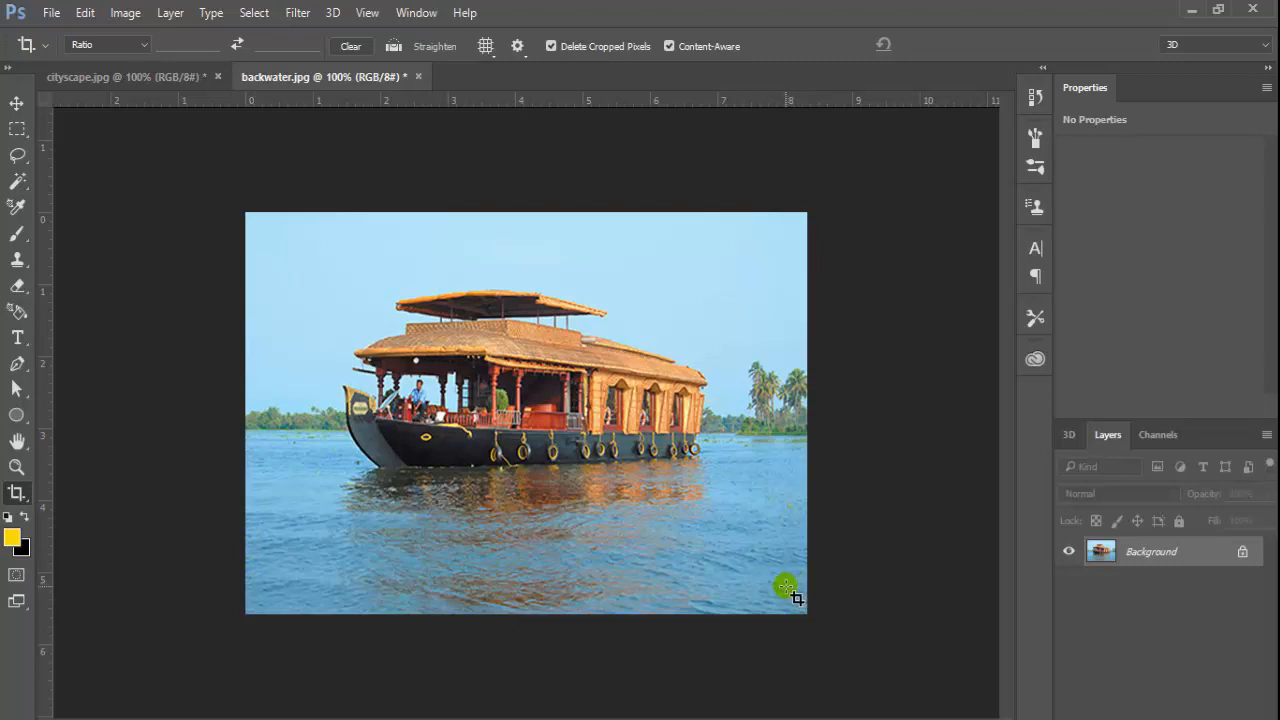
key("ctrl")
key("ctrl+z")
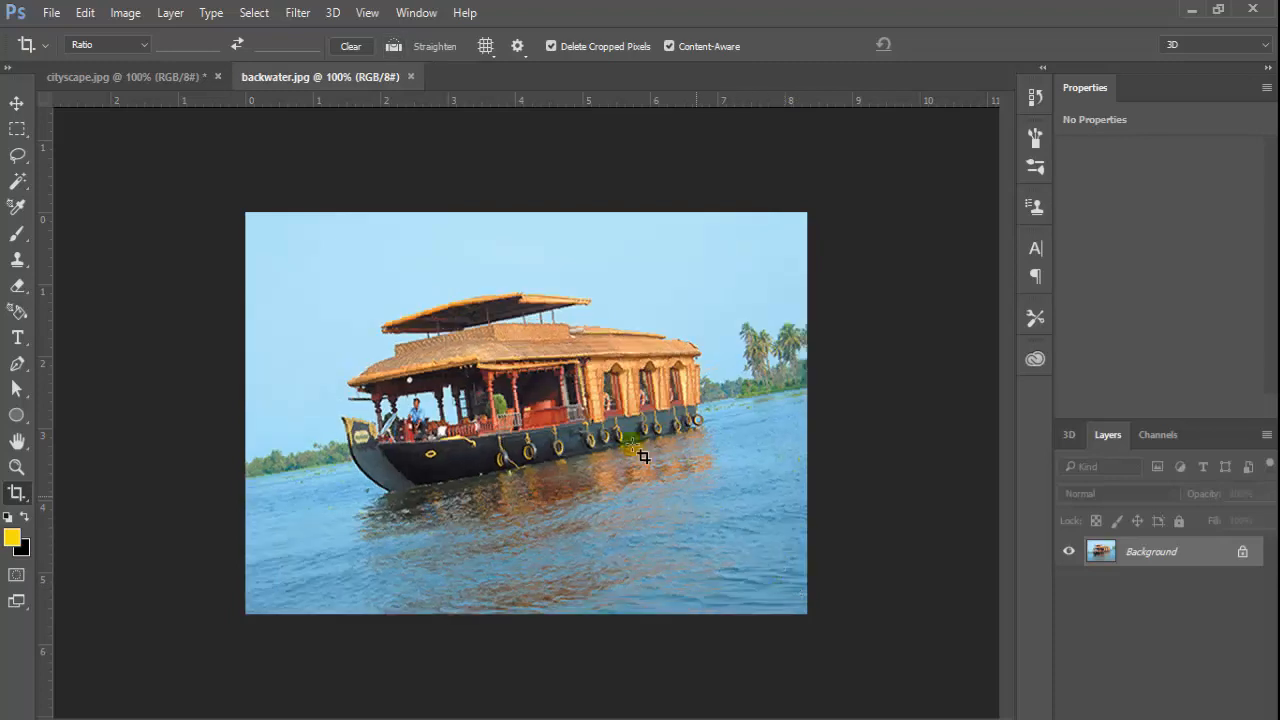
Level the houseboat photo with a Content-Aware crop whose frame is enlarged to enclose all rotated corners, and apply it
left_click_drag(240, 208, 898, 672)
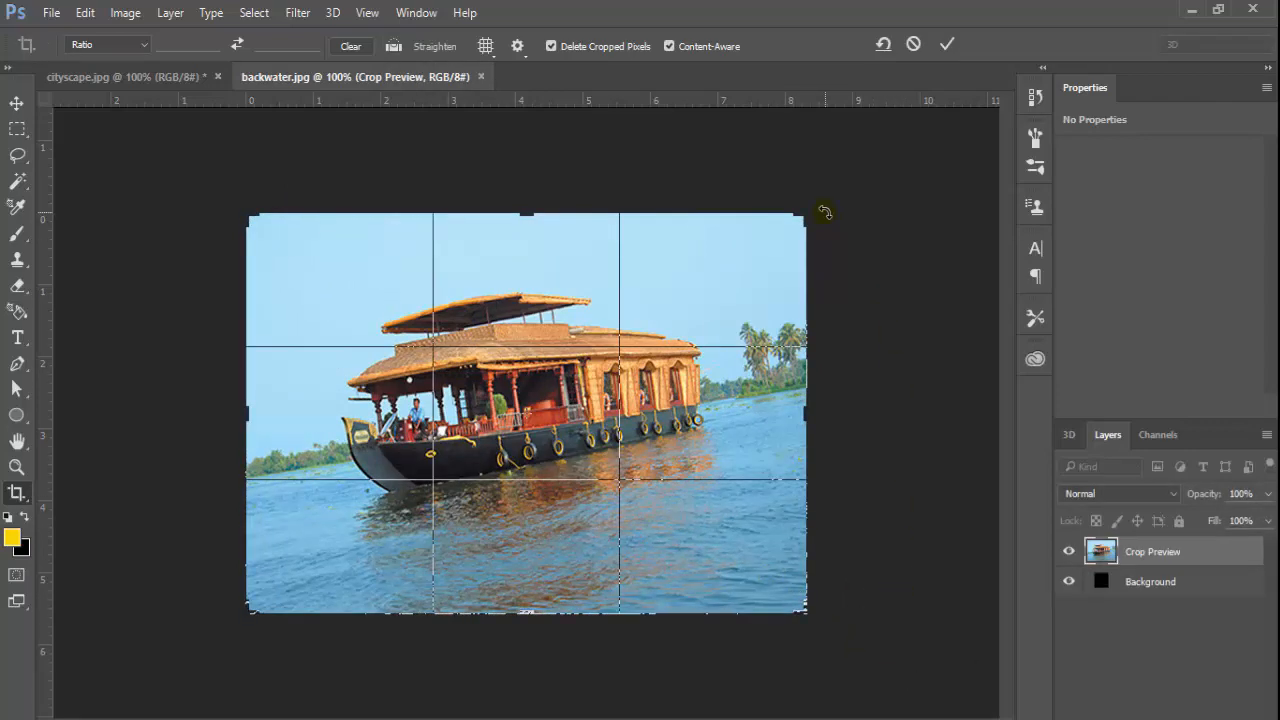
left_click_drag(826, 214, 855, 262)
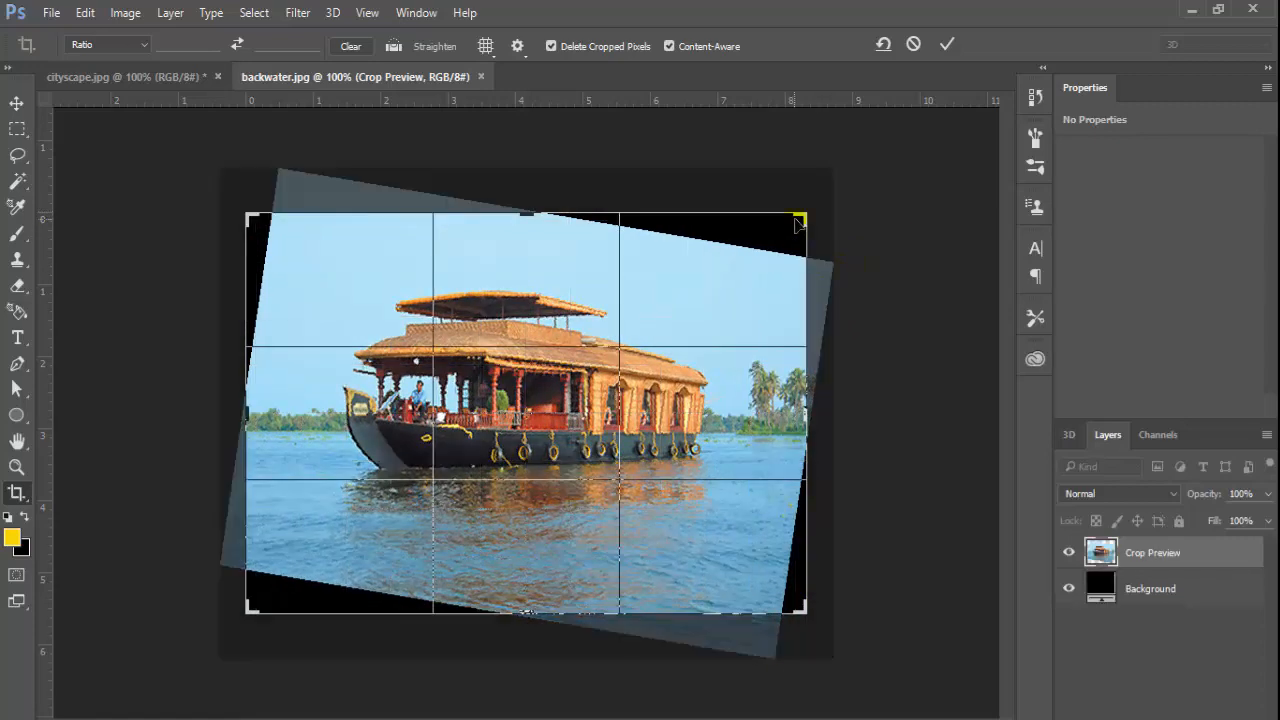
left_click_drag(803, 216, 813, 195)
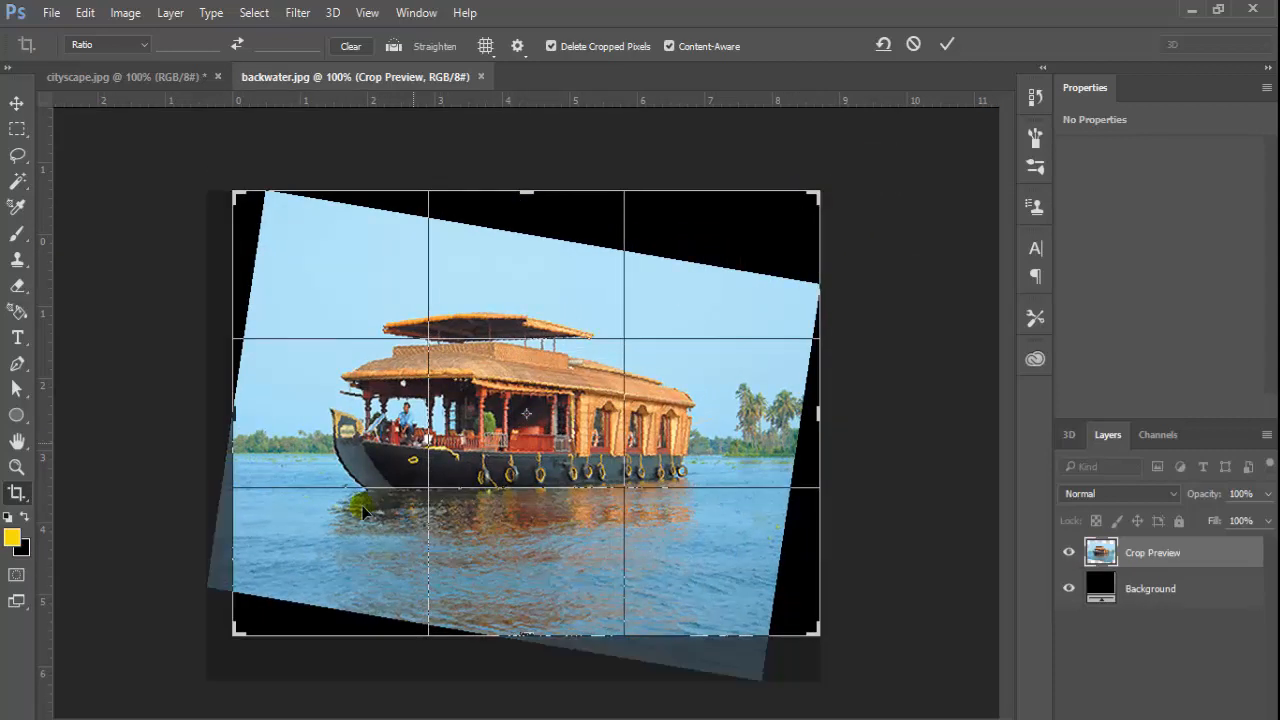
left_click_drag(232, 637, 217, 657)
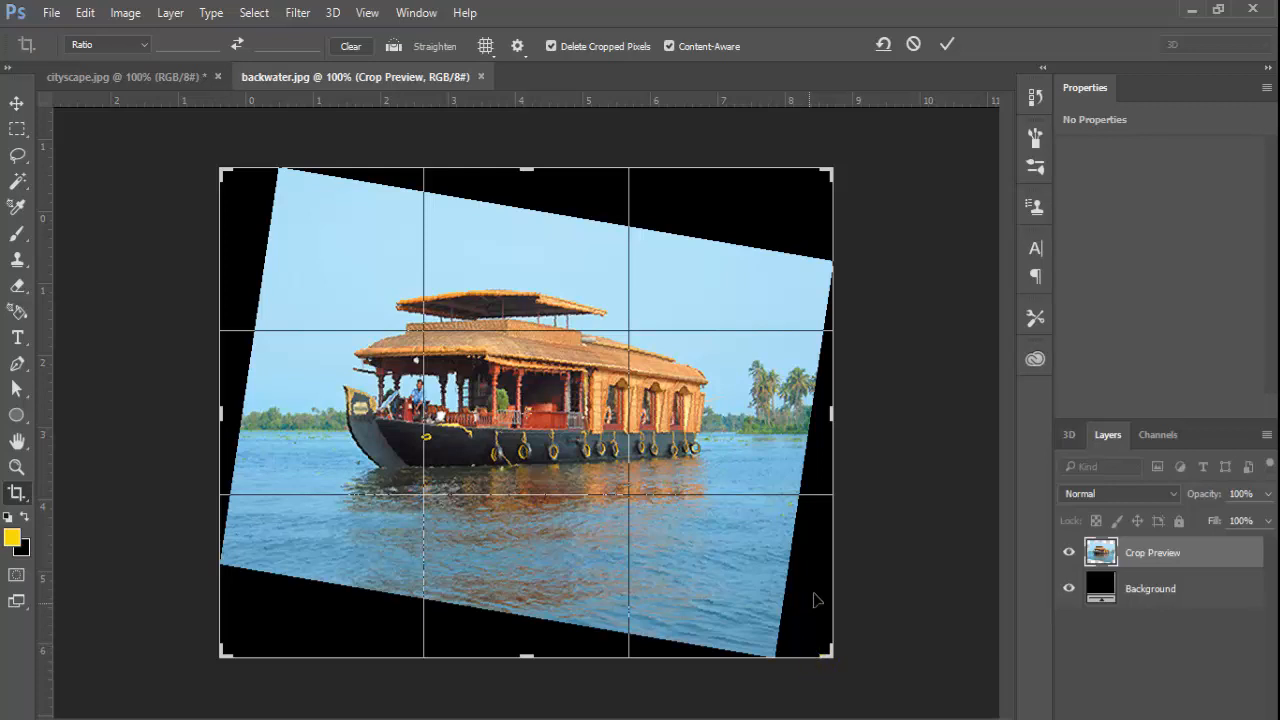
left_click(947, 45)
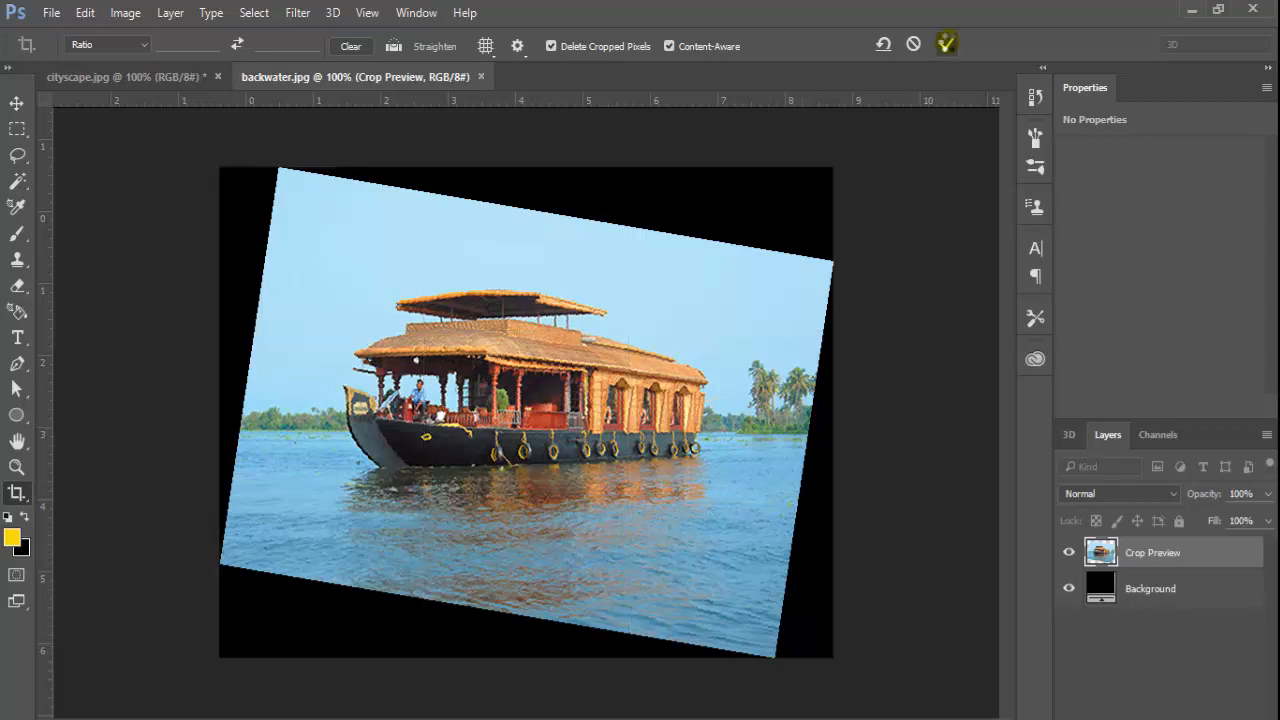